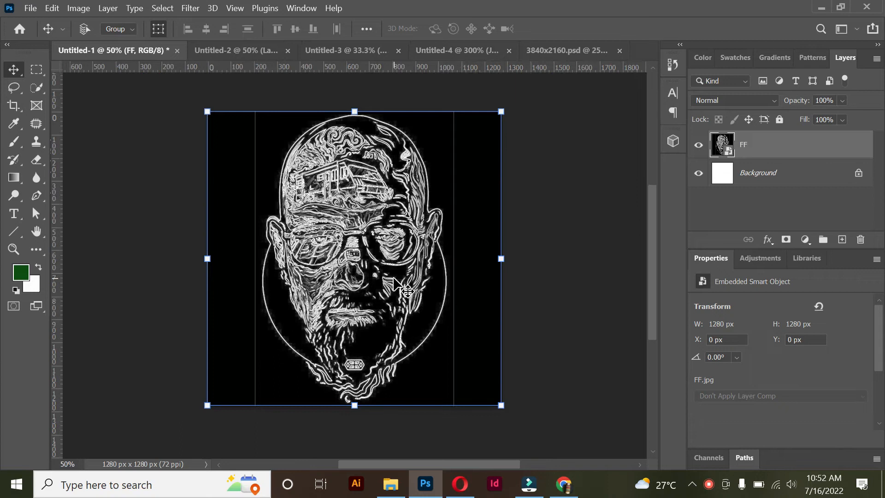
- Copy the FF portrait into the Untitled-2 chalkboard document beneath the wooden frame and scale it down to about 83%
drag(304, 235, 355, 211)
scroll(369, 221, up, 2)
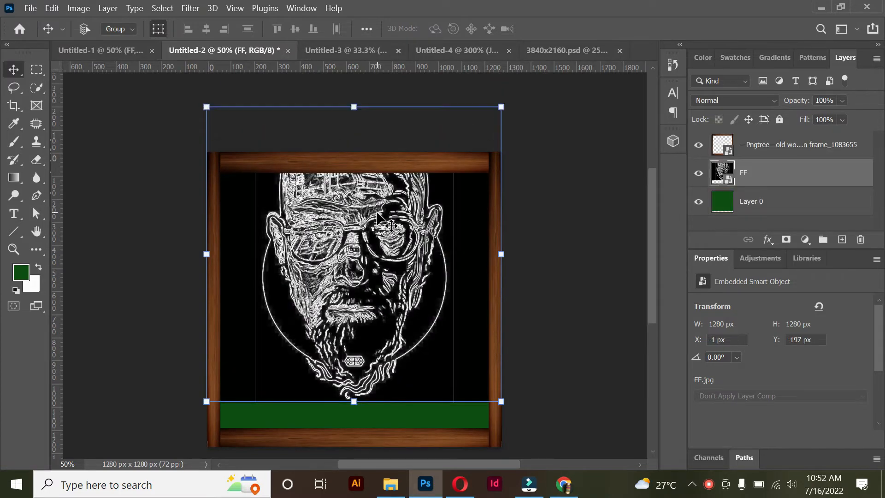
drag(503, 108, 483, 189)
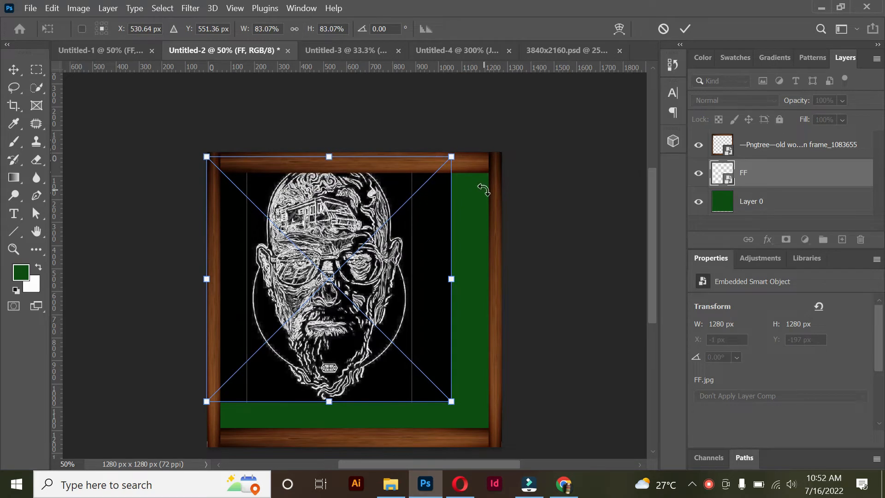
- Centre the FF portrait horizontally and vertically against the green Layer 0
shift+click(774, 213)
click(212, 30)
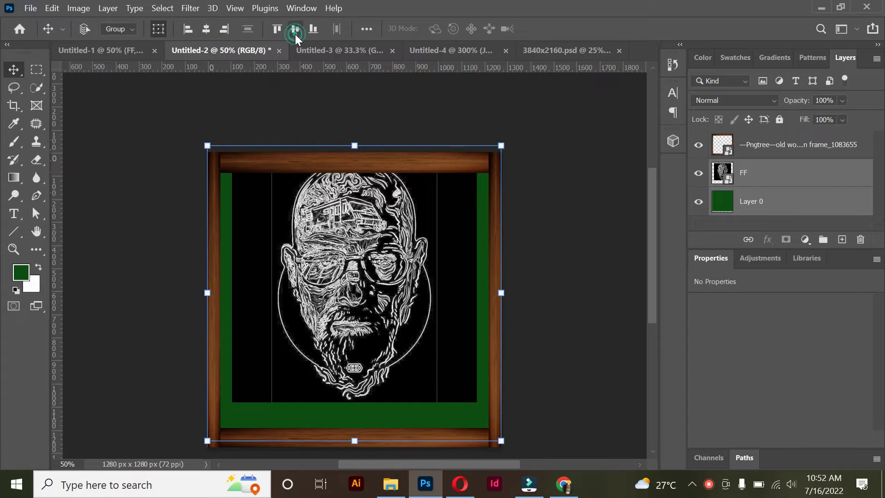
click(295, 34)
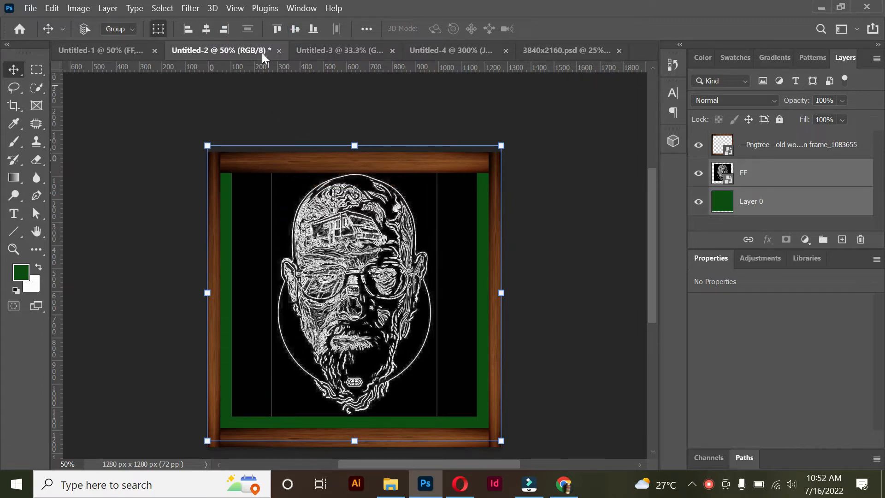
- Nudge only the FF portrait down to Y 107 px and set its blend mode to Screen
click(748, 184)
key(Down)
key(Down)
key(Down)
key(Down)
key(Down)
key(Down)
key(Down)
key(Down)
key(Down)
key(Down)
key(Down)
key(Down)
key(Down)
key(Down)
key(Down)
key(Down)
key(Down)
key(Down)
key(Down)
key(Down)
key(Down)
key(Down)
key(Down)
key(Down)
key(Down)
key(Down)
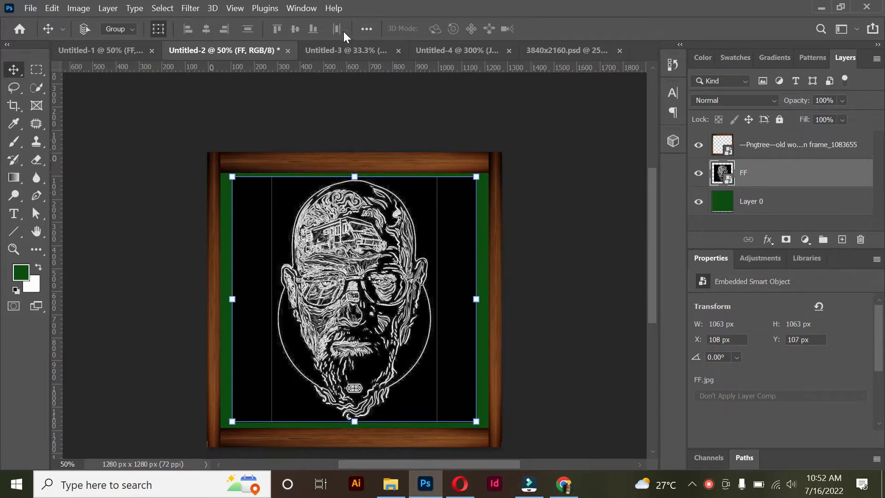
click(735, 104)
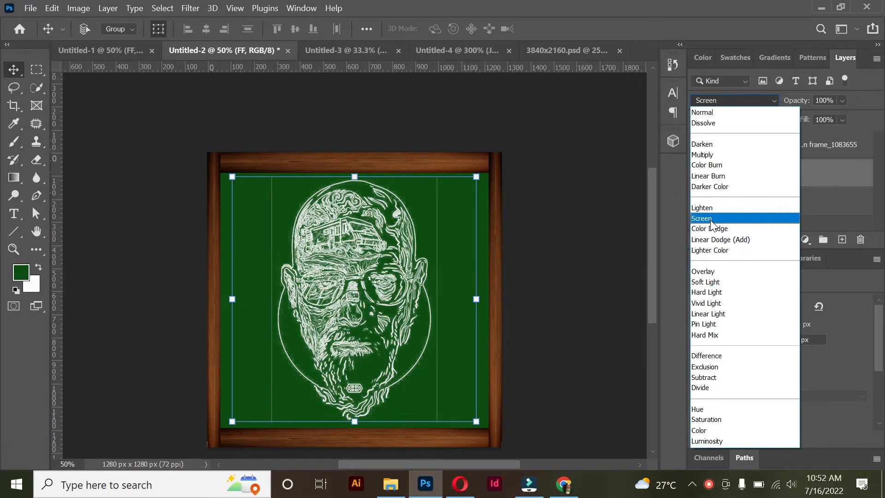
click(712, 220)
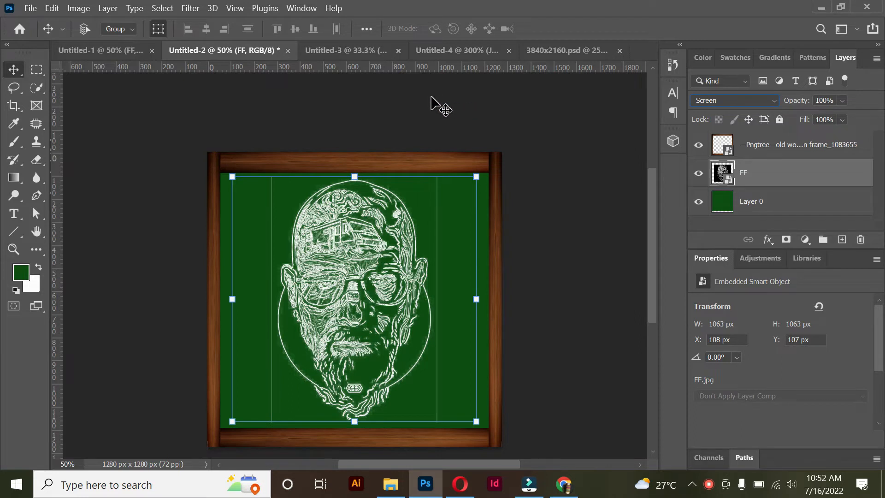
- Place the JDLD.jpg image between the frame and the green layer and set its blend mode to Screen
key(alt+Tab)
drag(683, 397, 400, 333)
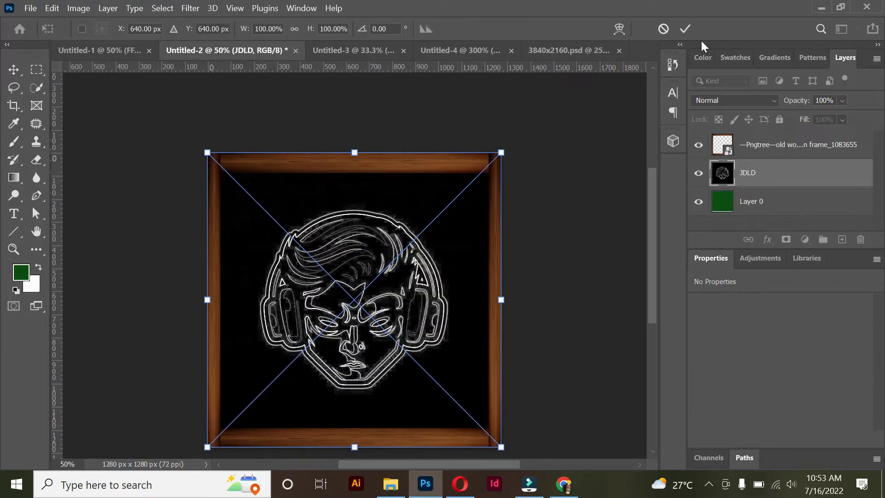
click(685, 28)
click(733, 98)
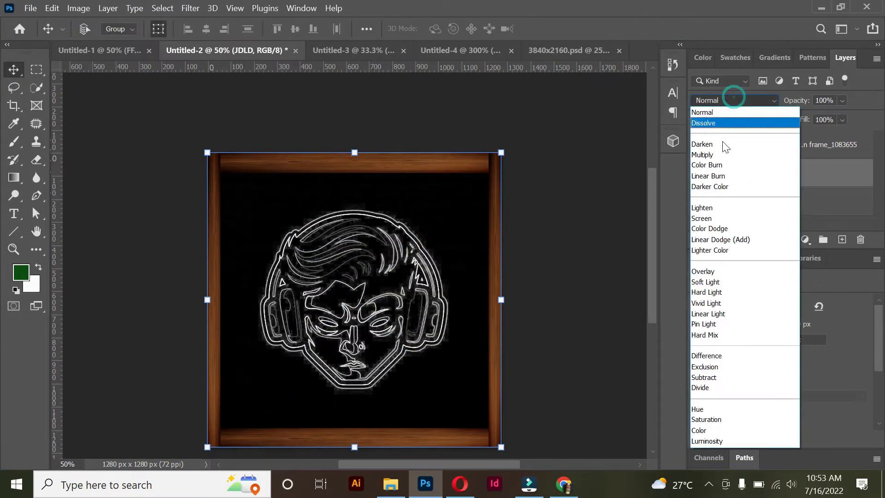
click(710, 218)
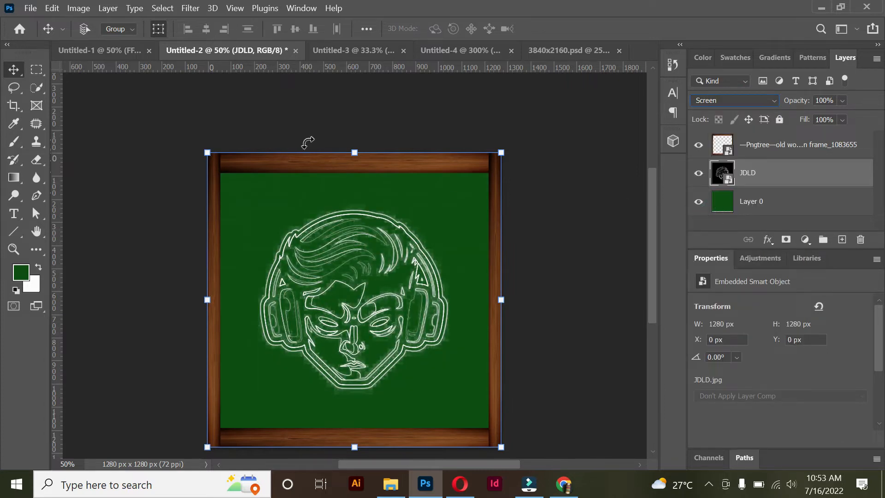
- Enlarge the placed bearded man image in Untitled-1 to about 275% so it fills the canvas
drag(655, 198, 657, 209)
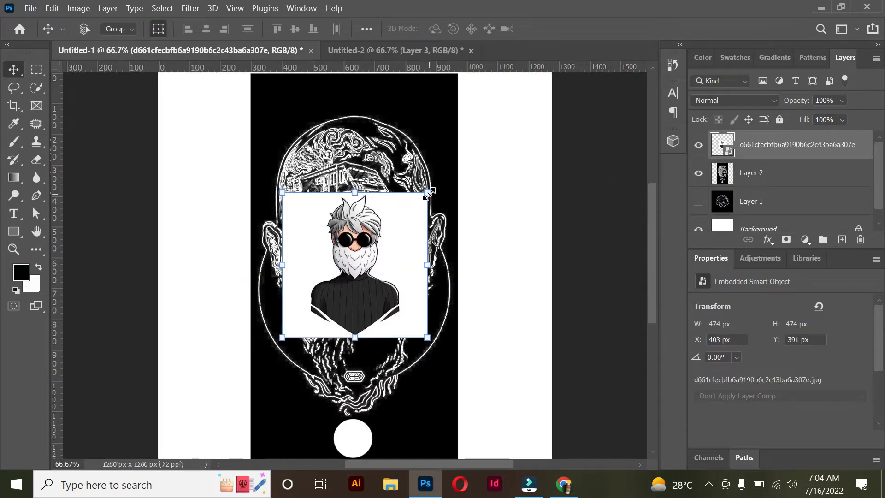
drag(428, 193, 578, 91)
drag(279, 339, 145, 460)
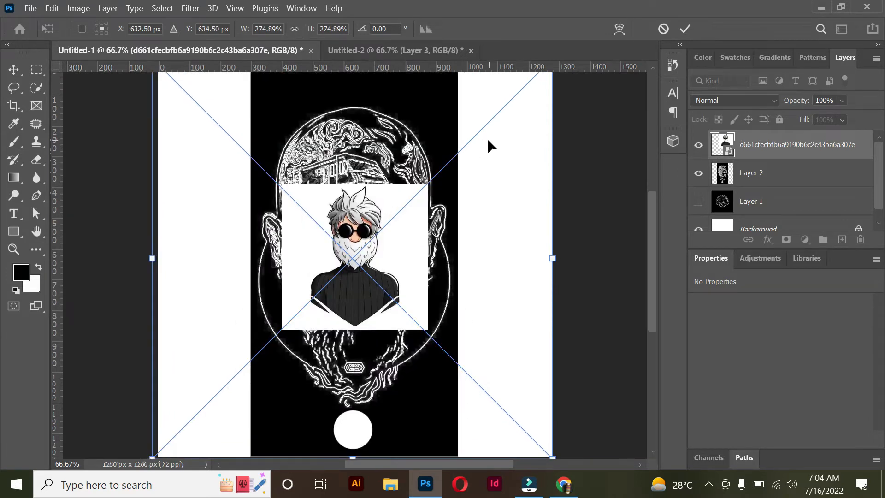
click(686, 29)
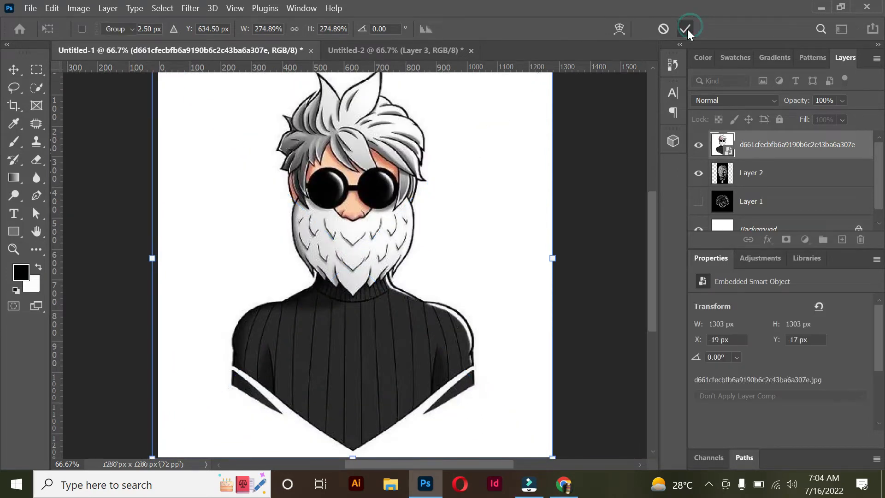
- Move the bearded man image to X 0 px, Y -11 px and narrow its width to 1280 px
drag(333, 173, 340, 176)
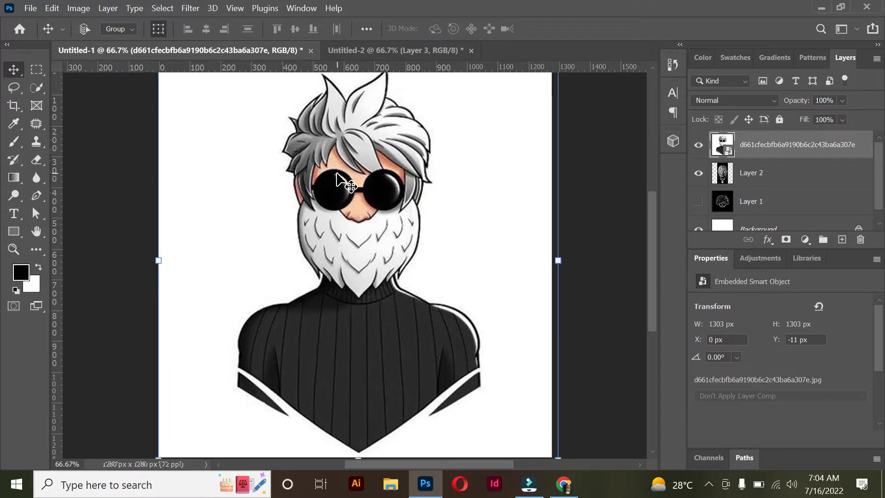
drag(557, 259, 552, 260)
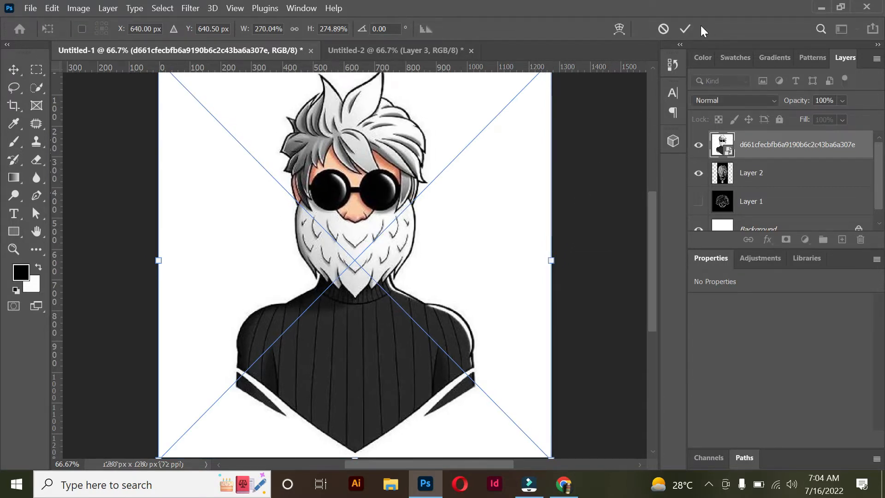
click(688, 27)
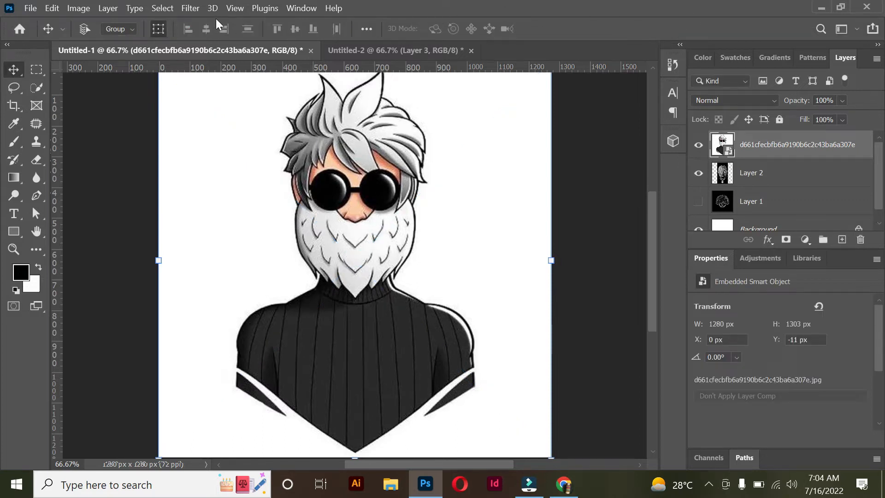
- Apply the Find Edges filter to the bearded man image
click(187, 7)
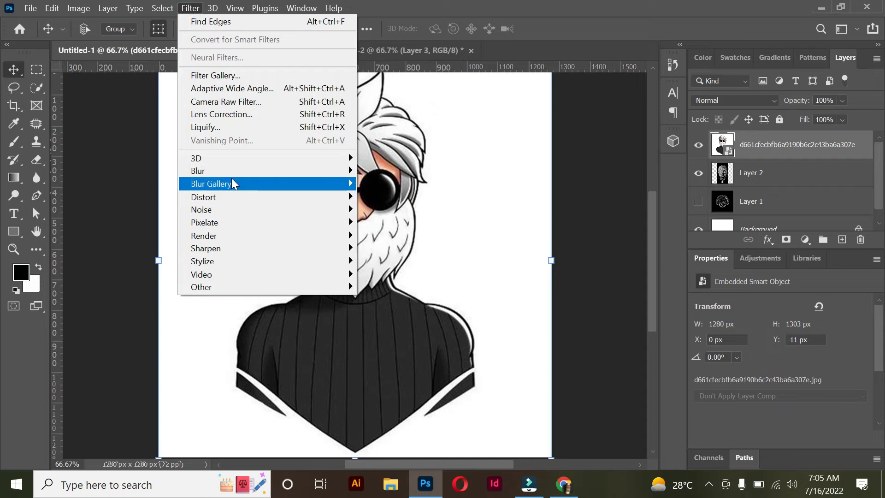
mouse_move(234, 178)
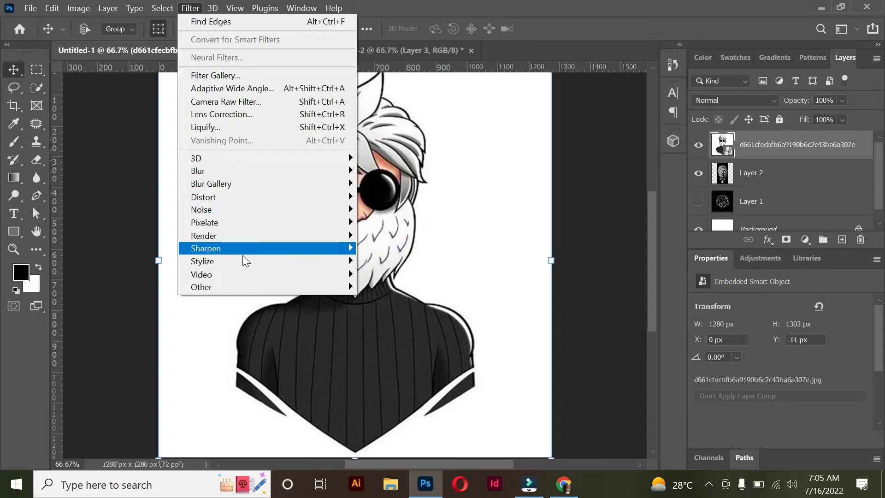
mouse_move(243, 262)
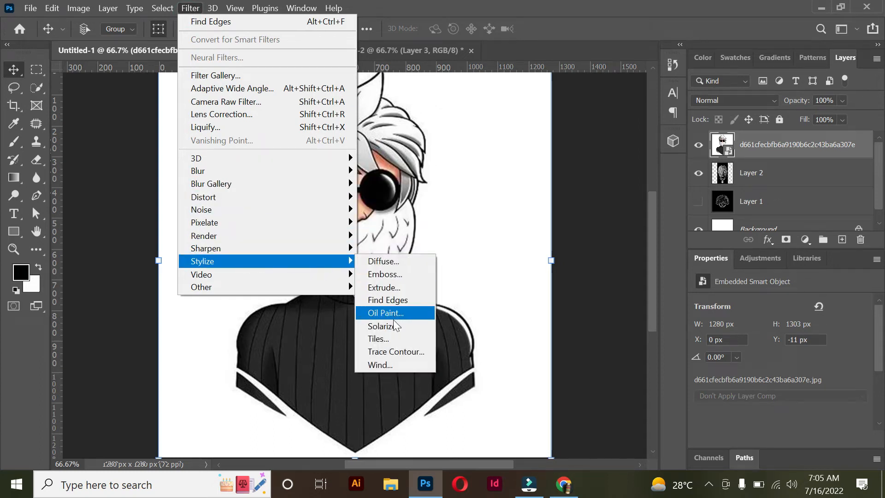
click(400, 300)
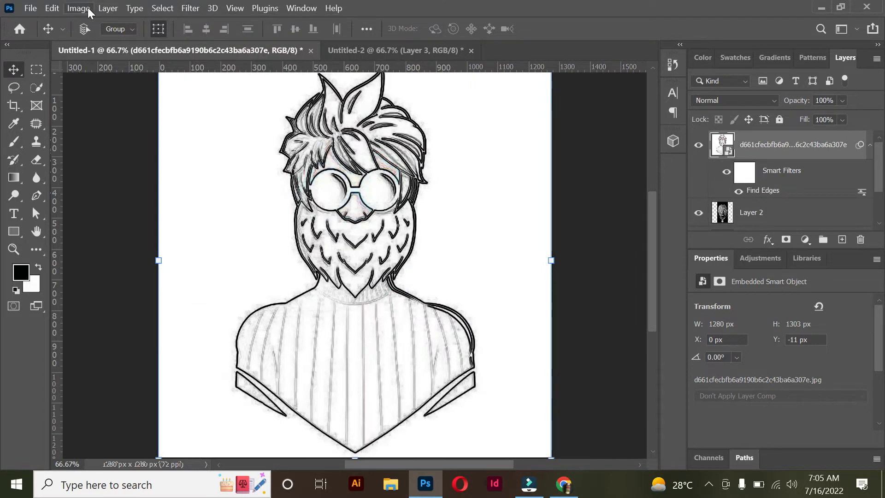
- Invert the colours of the bearded man outline drawing
click(89, 9)
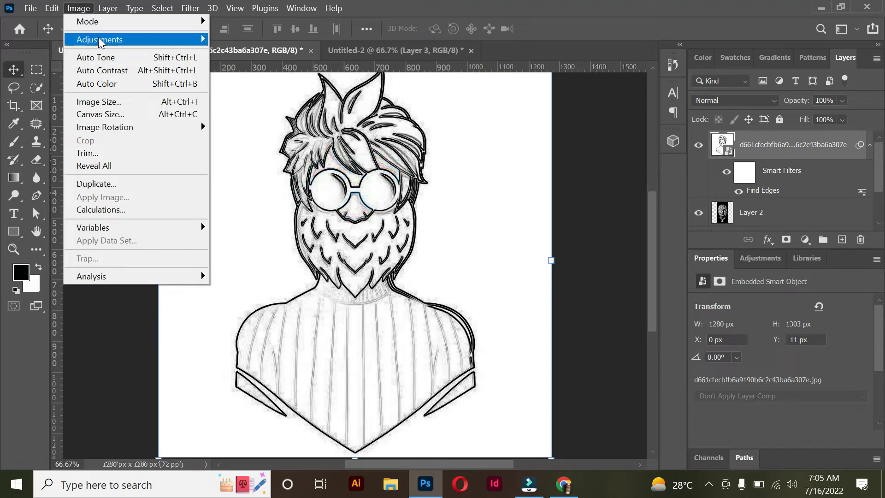
mouse_move(99, 39)
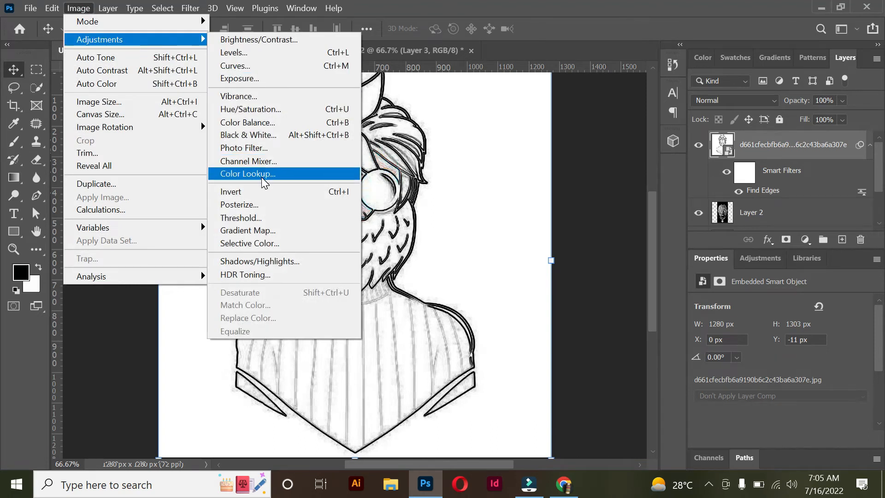
click(286, 191)
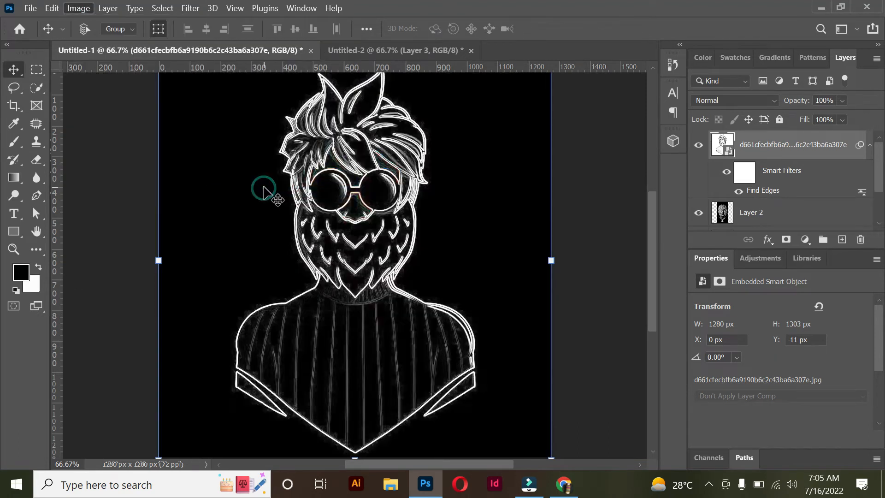
- Place the masked character image above the bearded man layer and enlarge it to about 269%
key(ctrl+t)
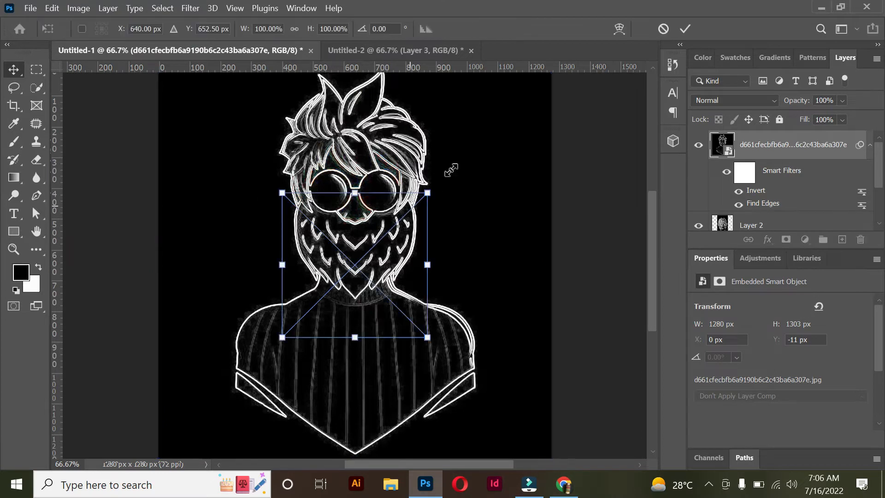
click(686, 28)
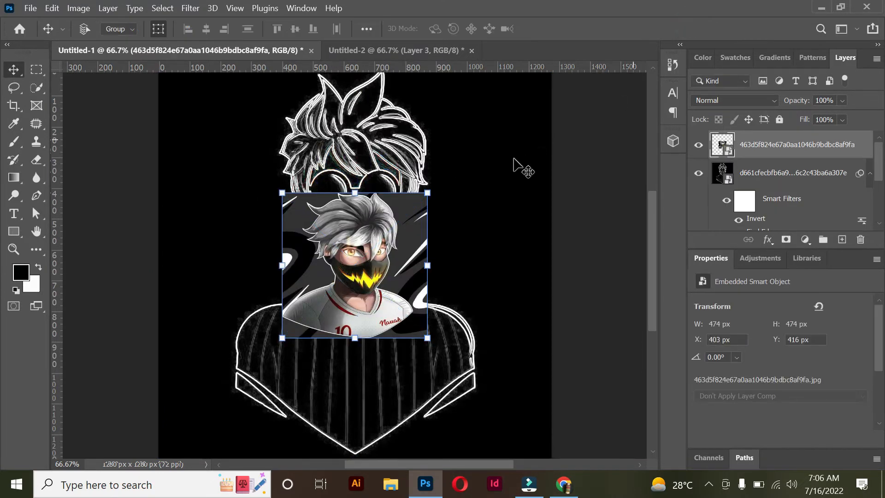
drag(427, 194, 570, 82)
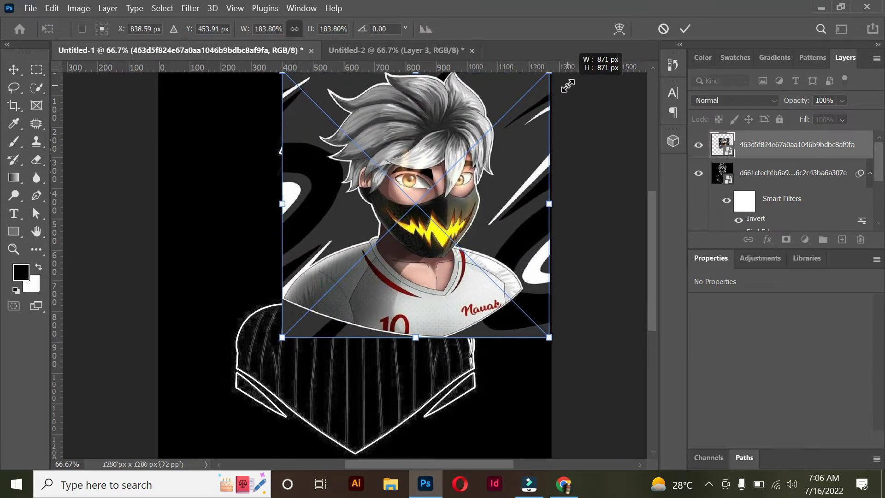
drag(280, 338, 140, 453)
click(685, 29)
- Fit the masked character image to the canvas at about 1286 px square and hide the bearded man layer
scroll(492, 156, up, 1)
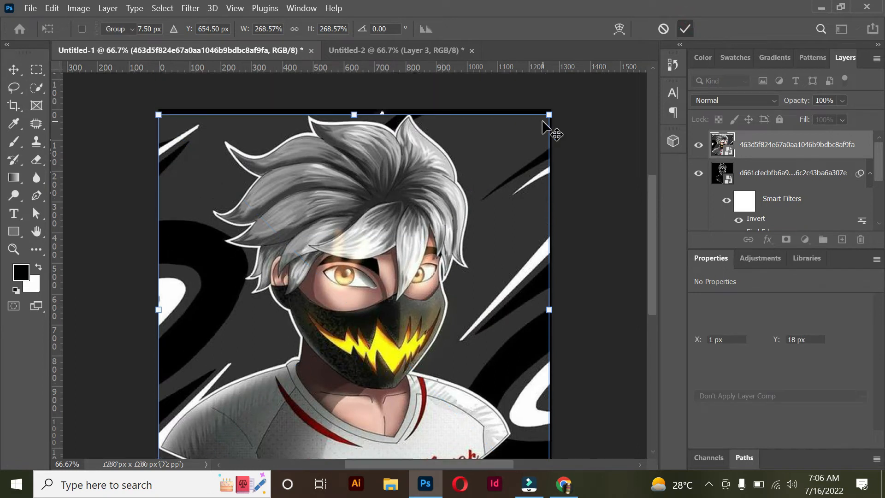
drag(553, 112, 556, 108)
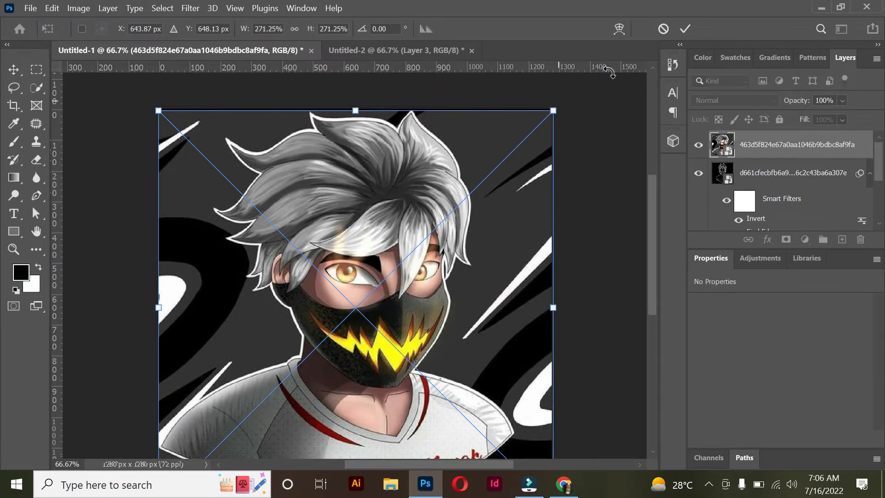
click(685, 29)
click(698, 173)
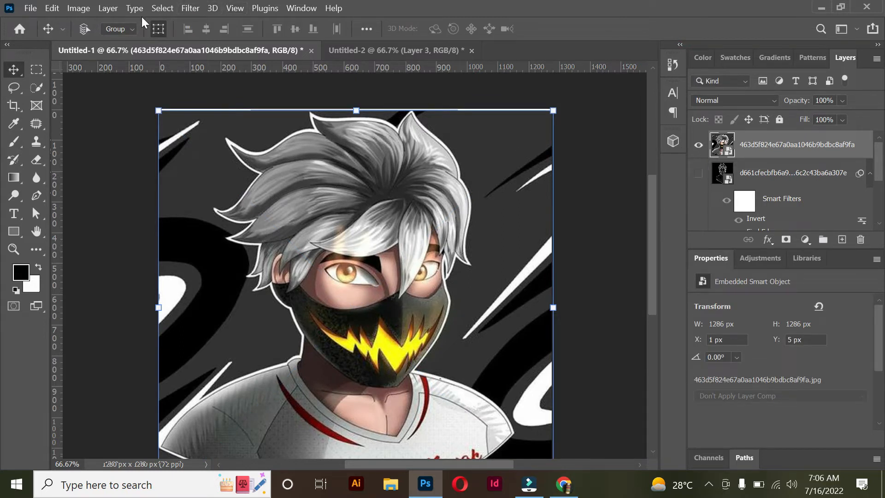
- Apply the Find Edges filter to the masked character image
click(186, 6)
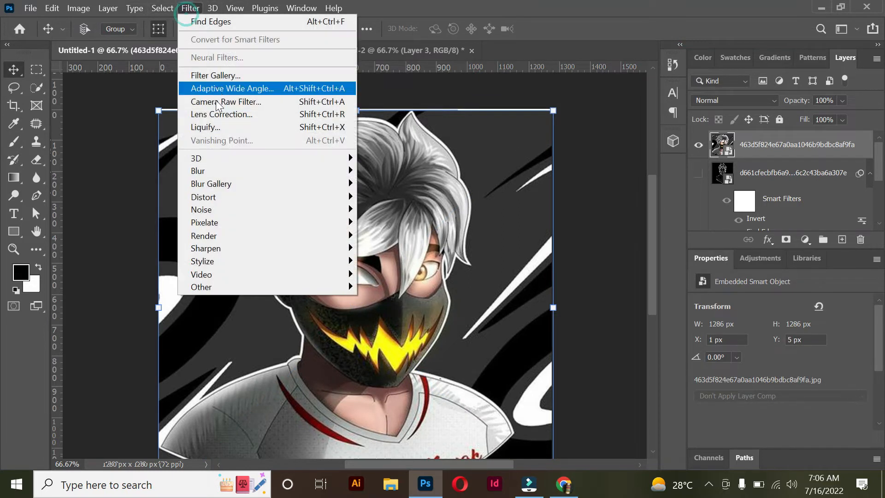
mouse_move(343, 266)
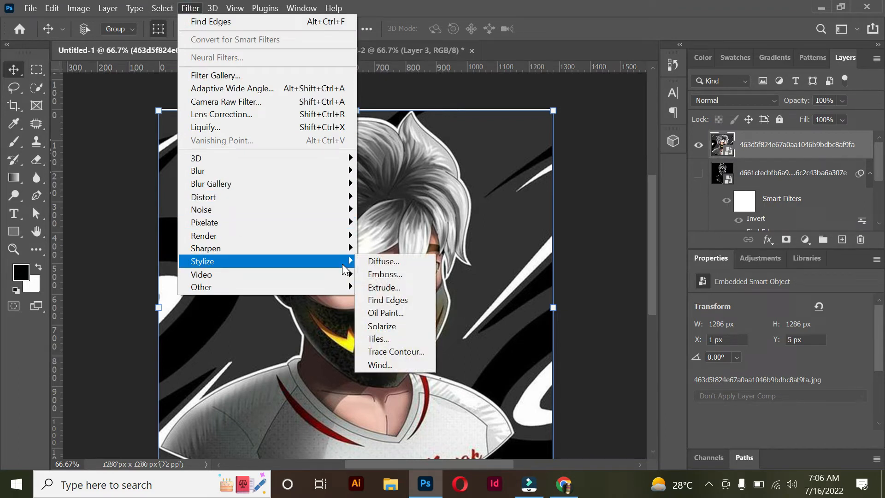
click(387, 301)
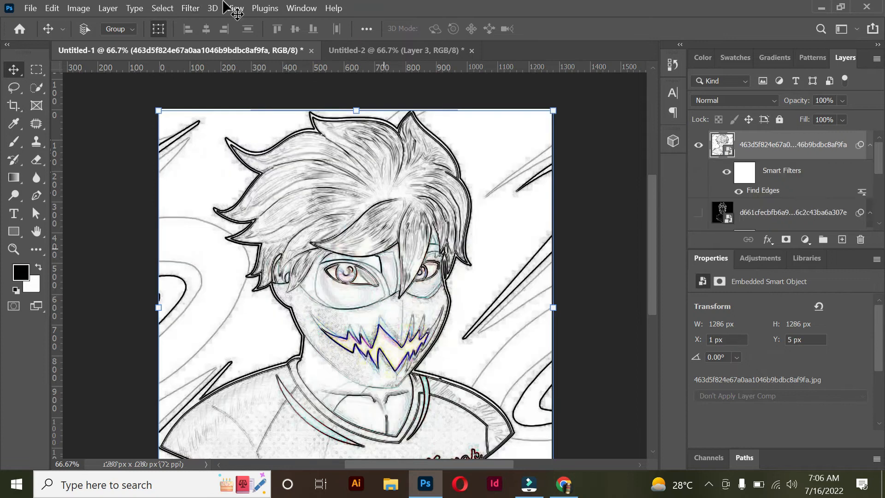
- Invert the colours of the masked character outline drawing
click(79, 9)
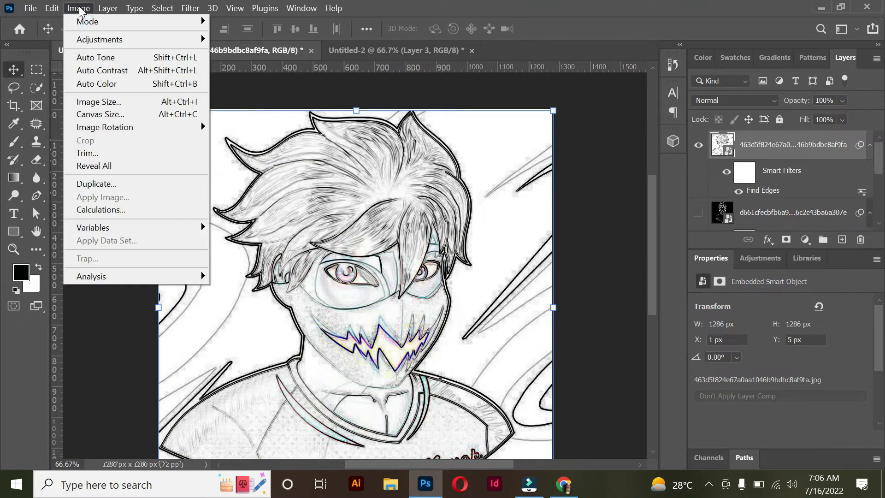
mouse_move(111, 49)
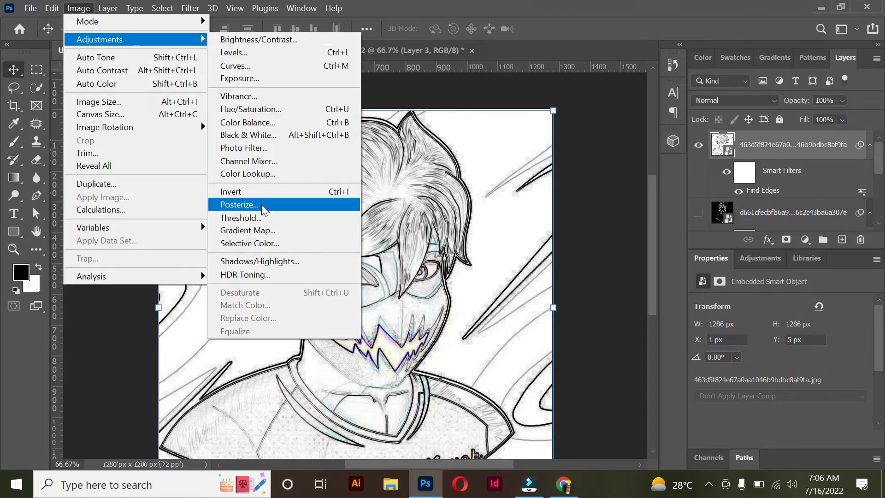
click(258, 189)
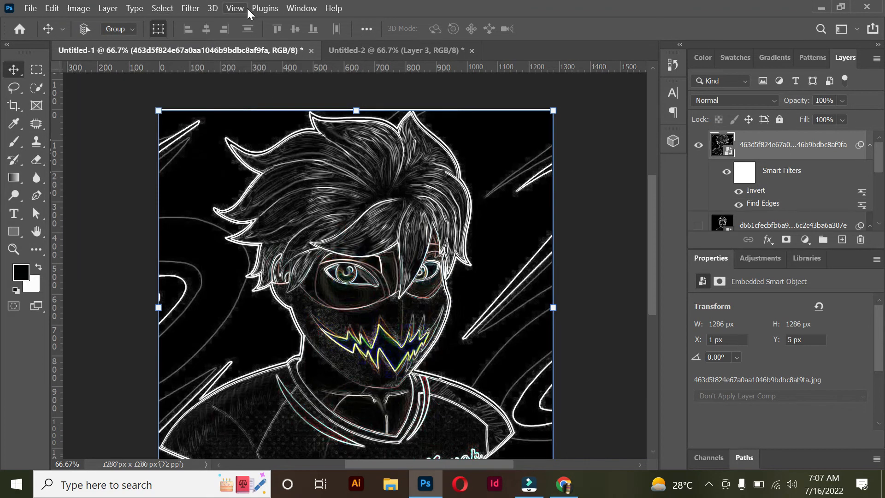
- Copy the inverted masked character drawing from Untitled-1 into the framed chalkboard document Untitled-2
key(ctrl+minus)
key(ctrl+minus)
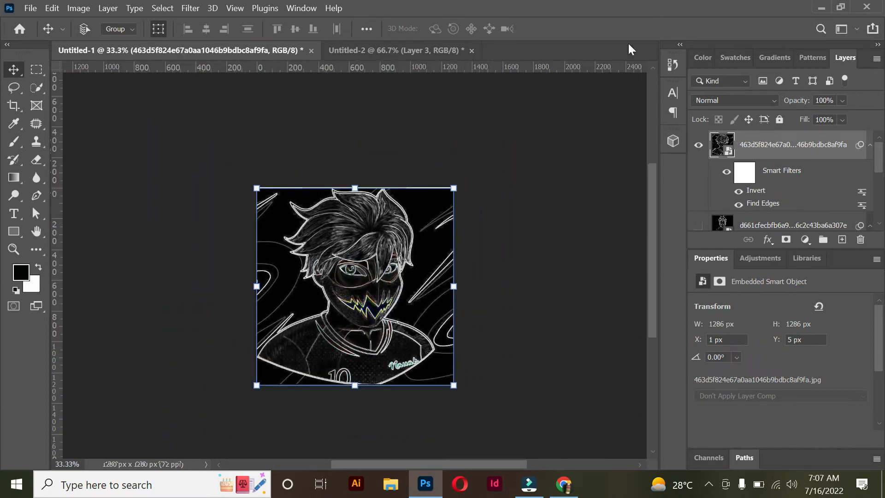
drag(357, 311, 344, 277)
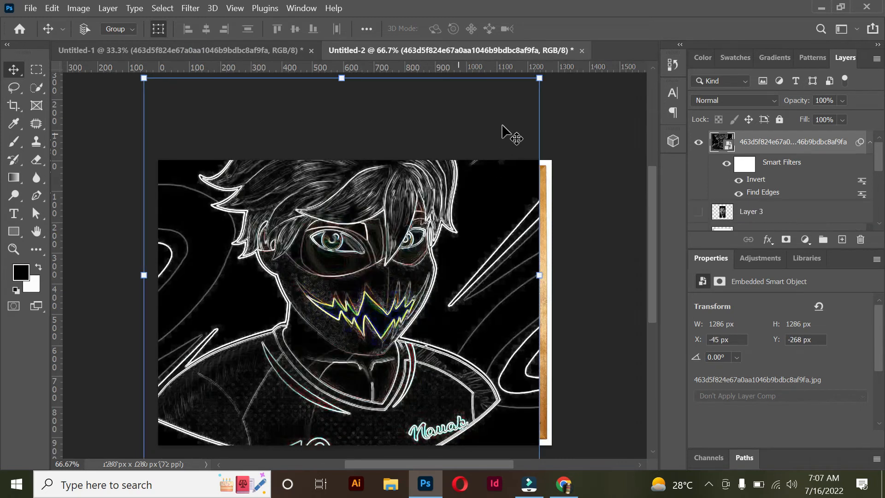
- Scale the copied drawing to about 726 px square, centre it on the green board and open its blending mode choices
drag(210, 318, 306, 252)
click(690, 29)
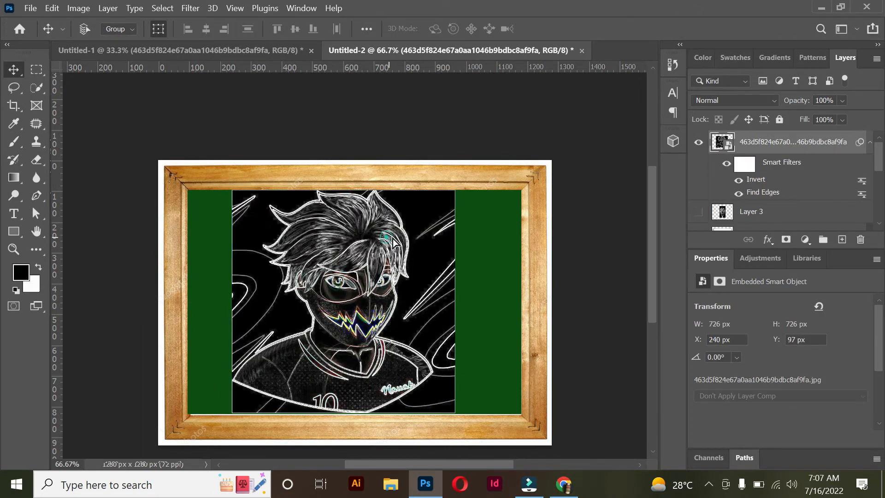
drag(396, 250, 407, 249)
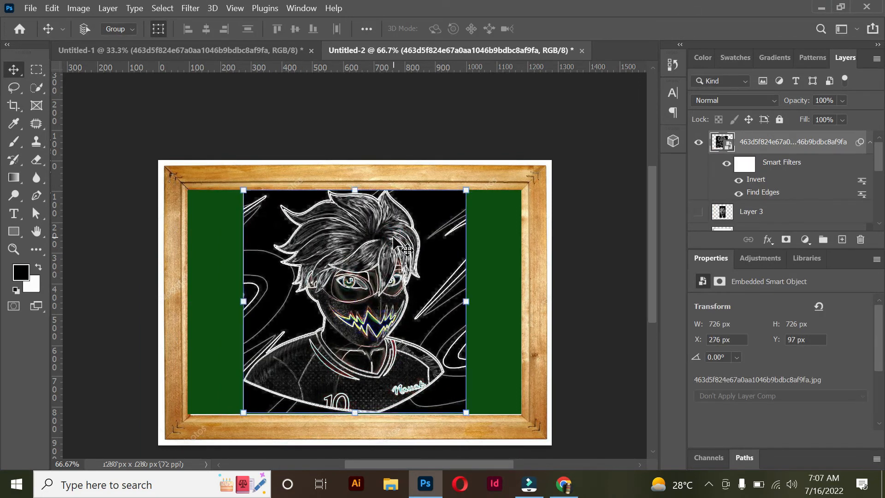
click(720, 104)
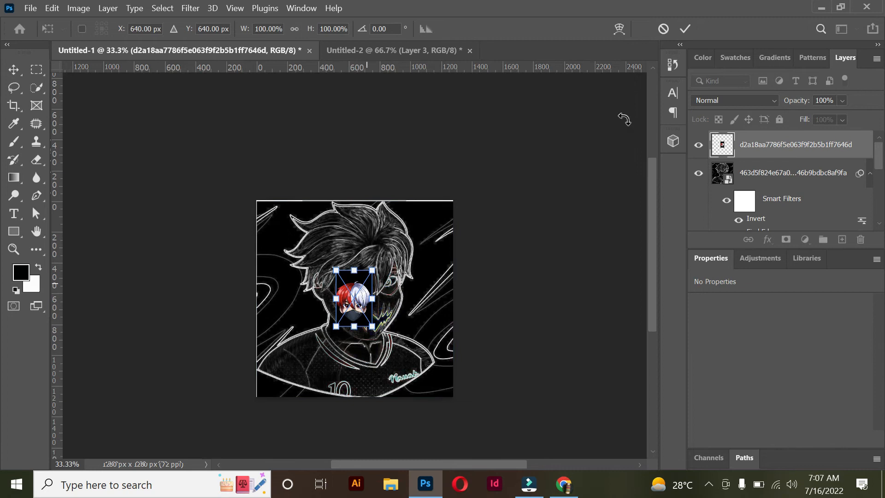
- Place the red-and-white-haired character image in Untitled-1 and enlarge it to about 1026 by 1583 px, with the previous character drawing hidden
click(685, 30)
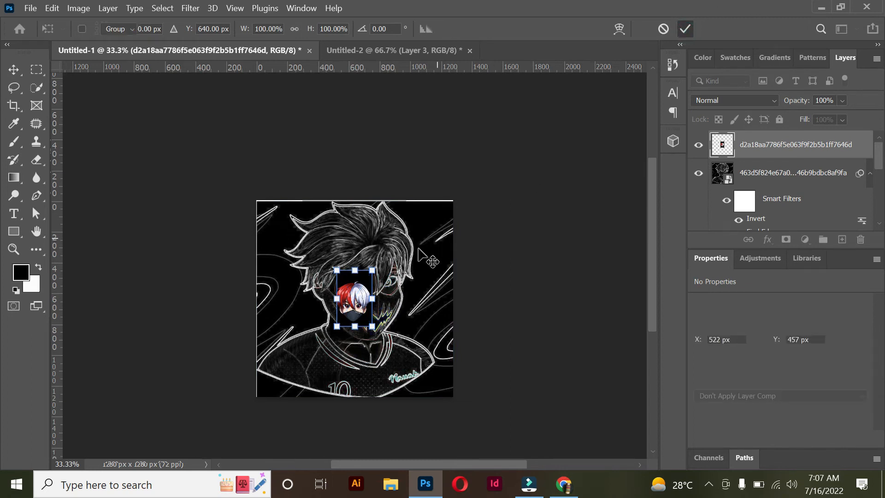
drag(375, 269, 390, 256)
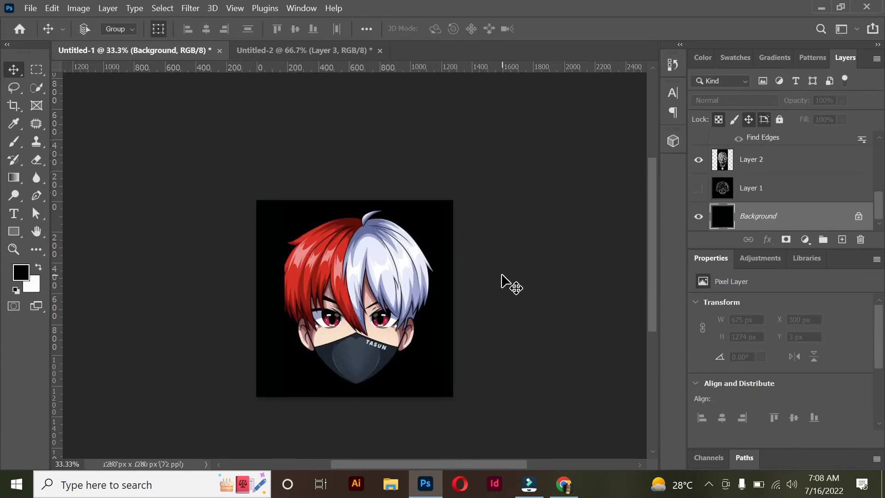
- Apply the Find Edges filter to the red-and-white-haired character image
key(ctrl+plus)
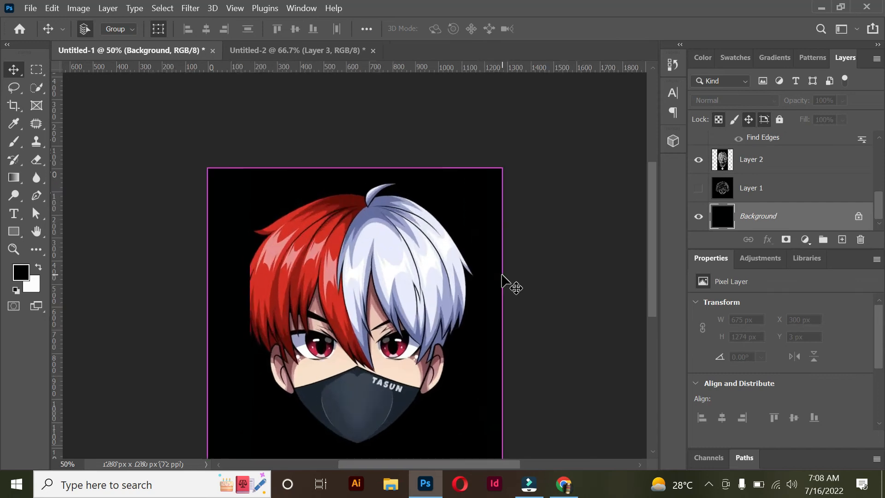
key(ctrl+plus)
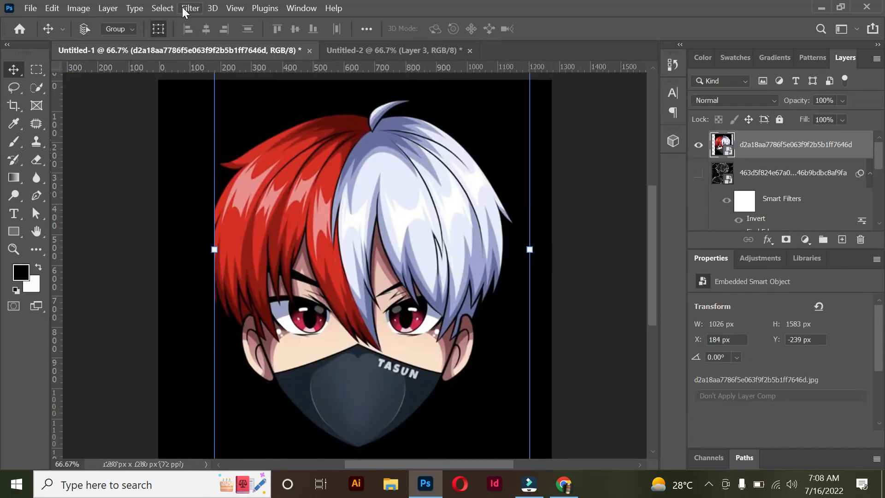
click(189, 9)
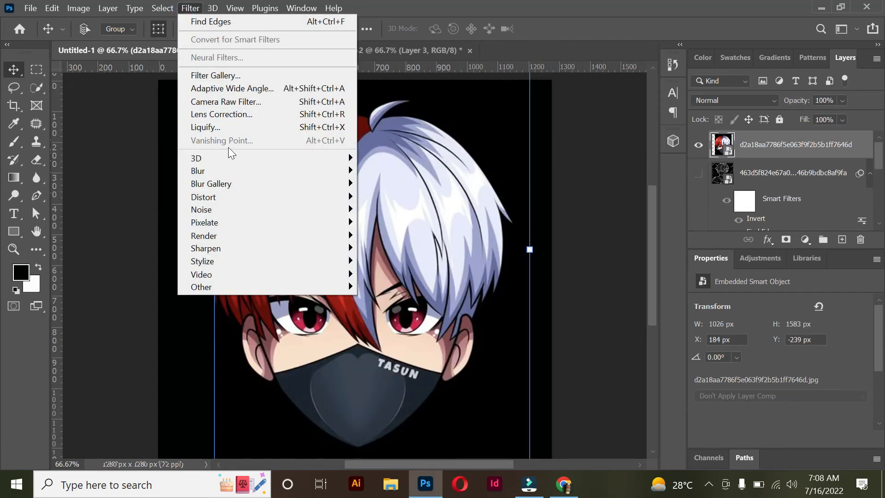
mouse_move(233, 260)
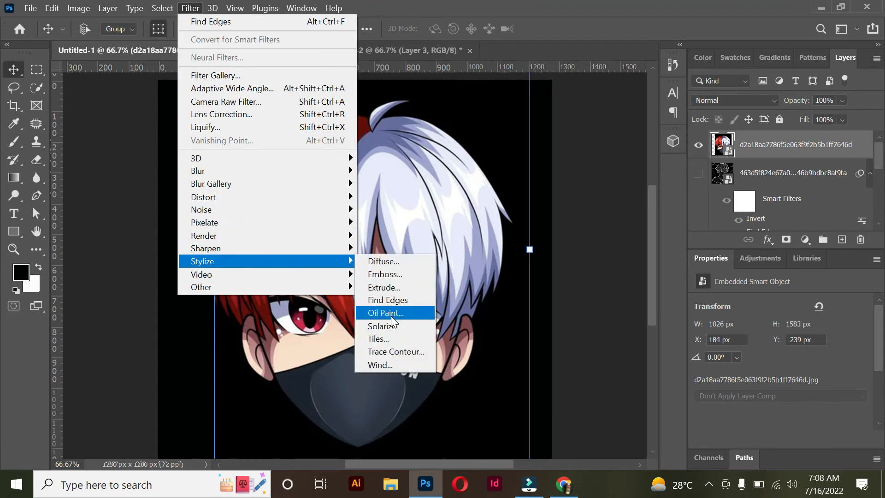
click(389, 300)
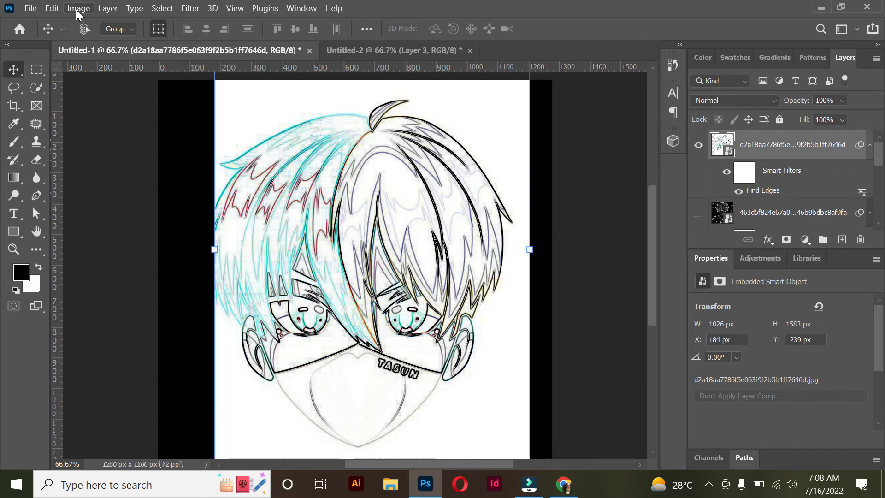
- Invert the colours of the red-and-white-haired character's outline drawing
click(77, 8)
mouse_move(197, 40)
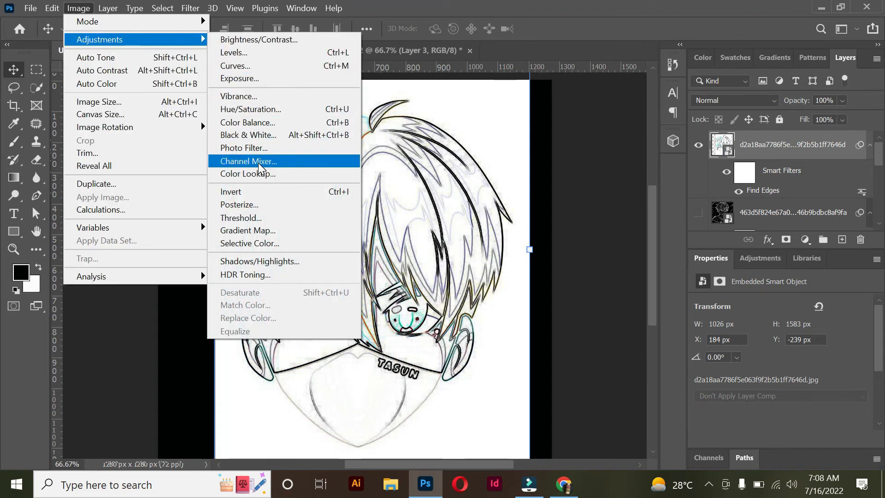
click(252, 190)
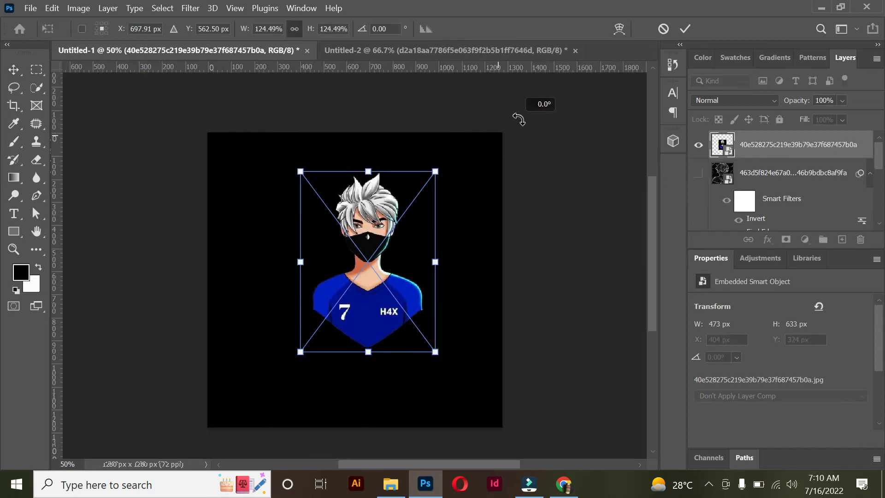
- Enlarge the placed silver-haired character image to about 200%, filling the canvas height at about 945 by 1265 px
drag(300, 351, 243, 410)
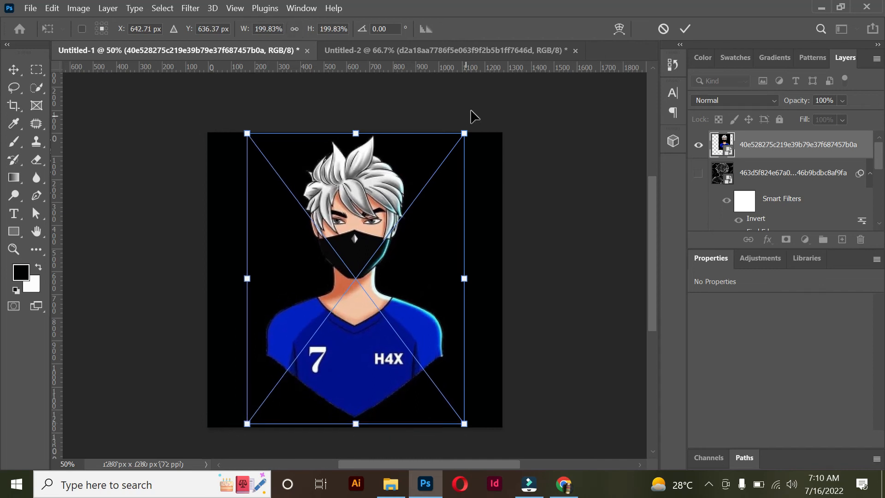
click(684, 30)
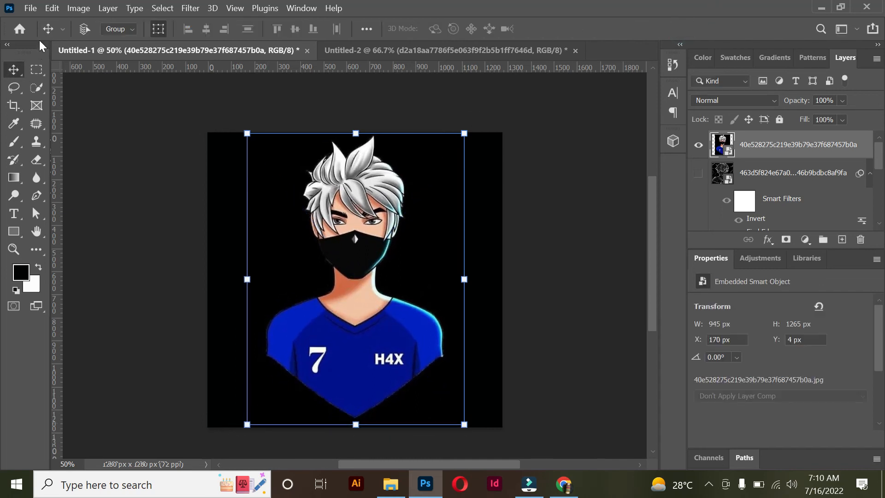
- Apply the Find Edges filter to the silver-haired character image
click(193, 13)
mouse_move(221, 235)
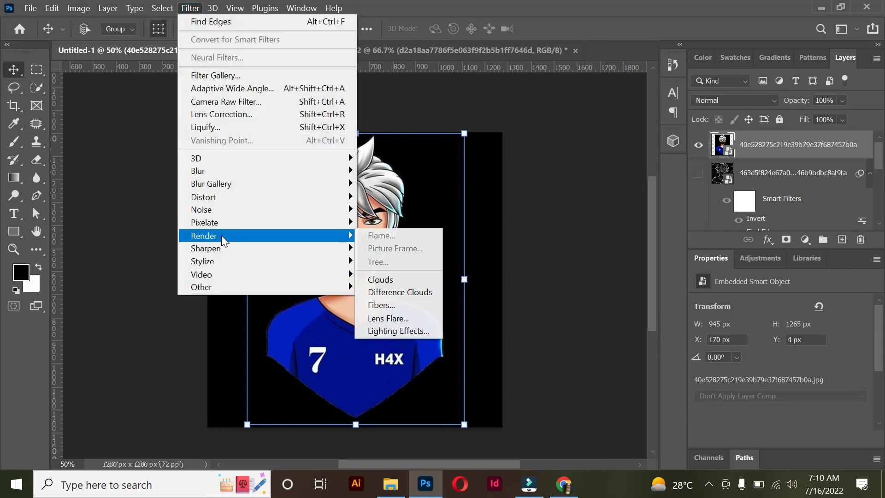
mouse_move(236, 257)
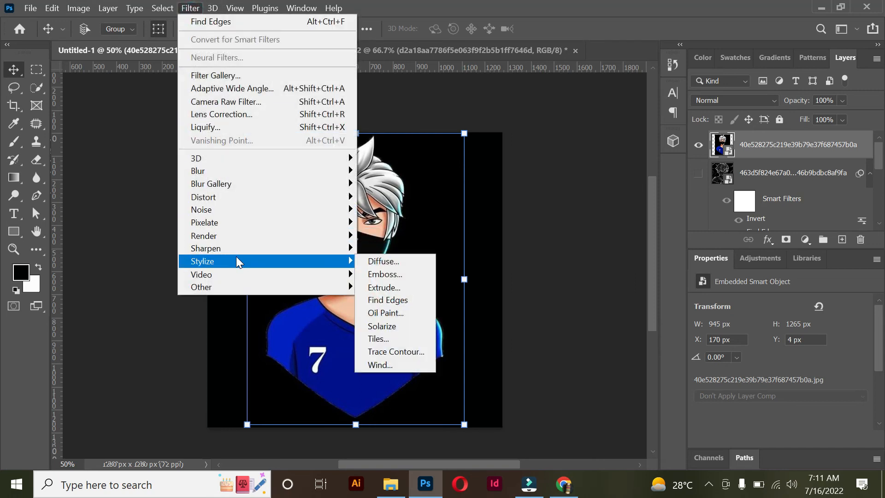
click(391, 300)
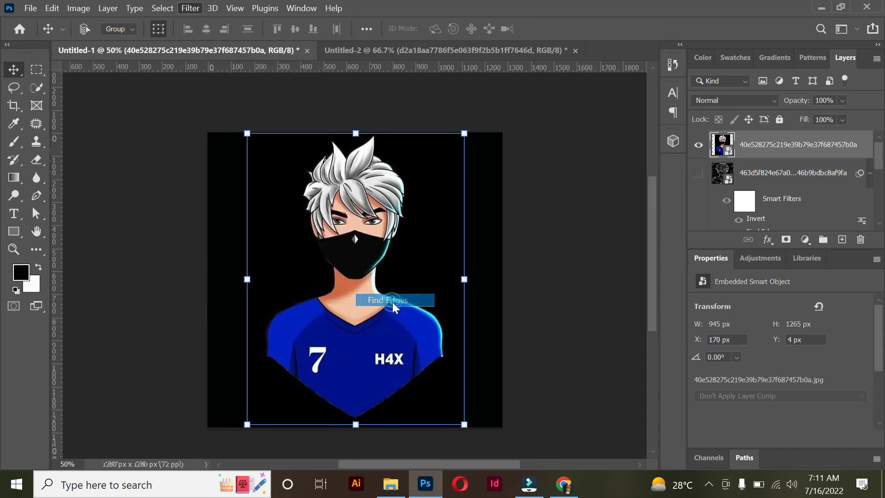
- Invert the colours of the silver-haired character's outline drawing
click(80, 10)
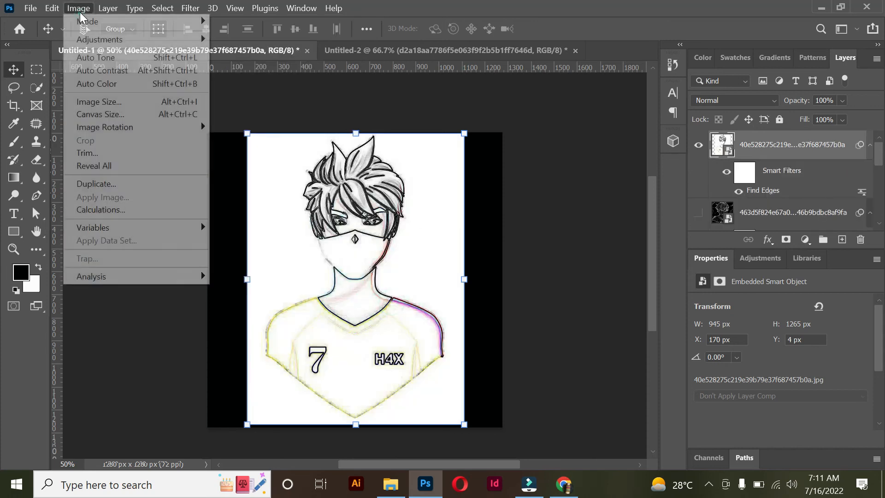
mouse_move(111, 42)
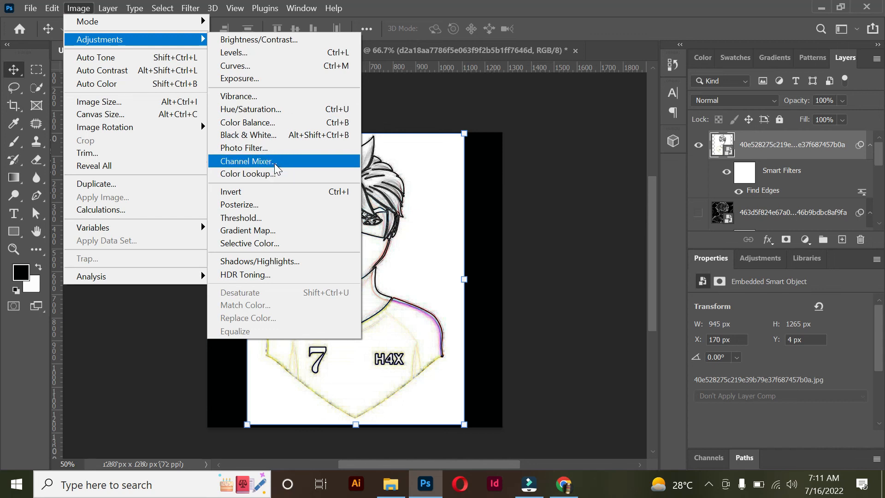
click(282, 191)
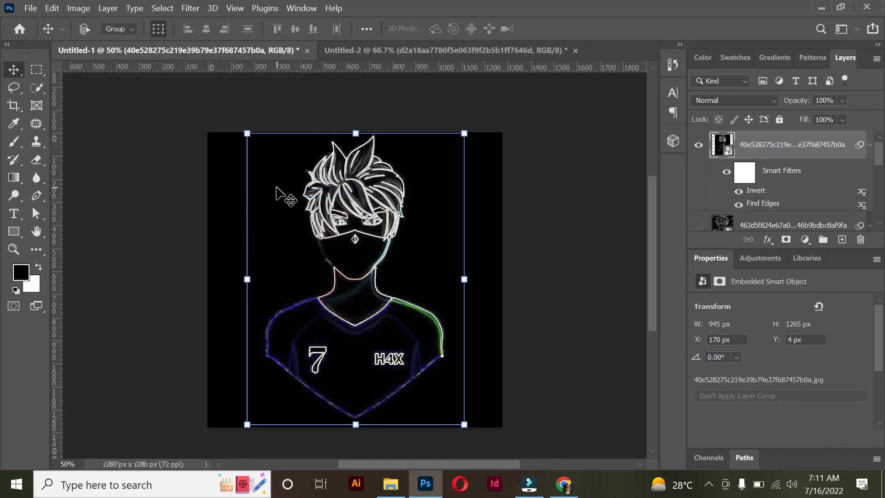